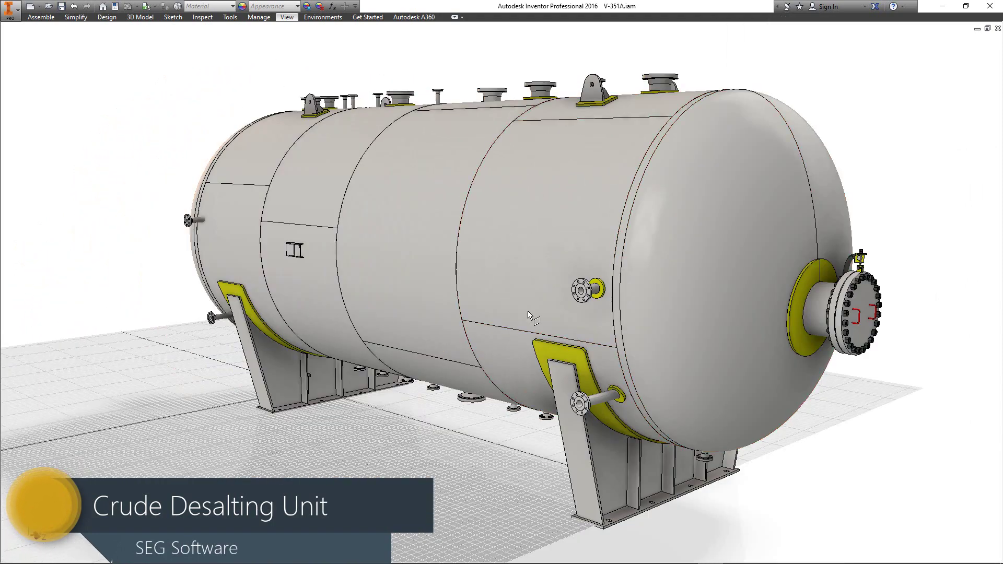
Cut the vessel horizontally from the saddle face and orbit to look along the internal piping.
left_click(583, 468)
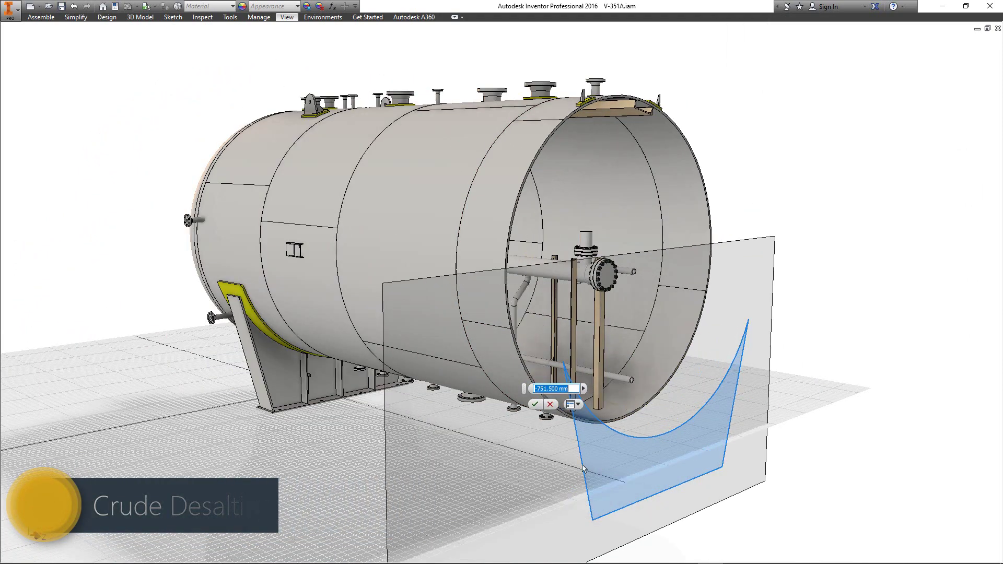
left_click_drag(583, 468, 336, 416)
key("Escape")
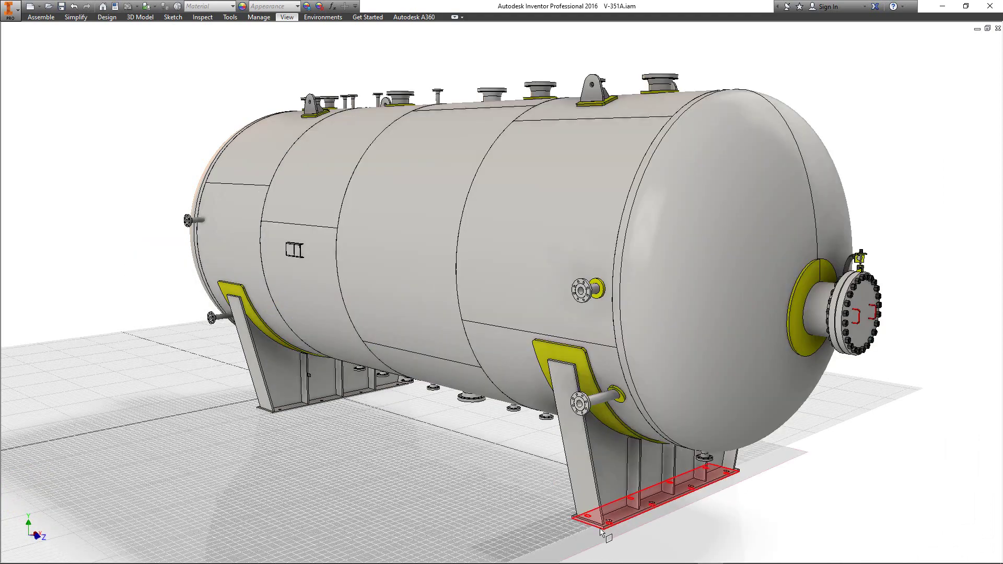
left_click(601, 528)
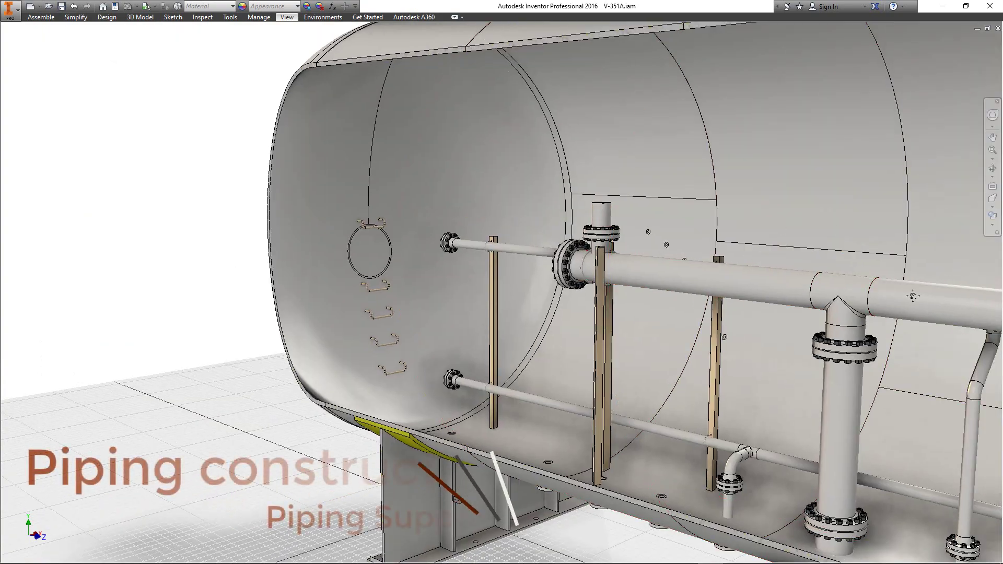
mouse_move(913, 296)
left_mouse_down()
mouse_move(720, 293)
mouse_move(642, 367)
mouse_move(537, 398)
left_mouse_up()
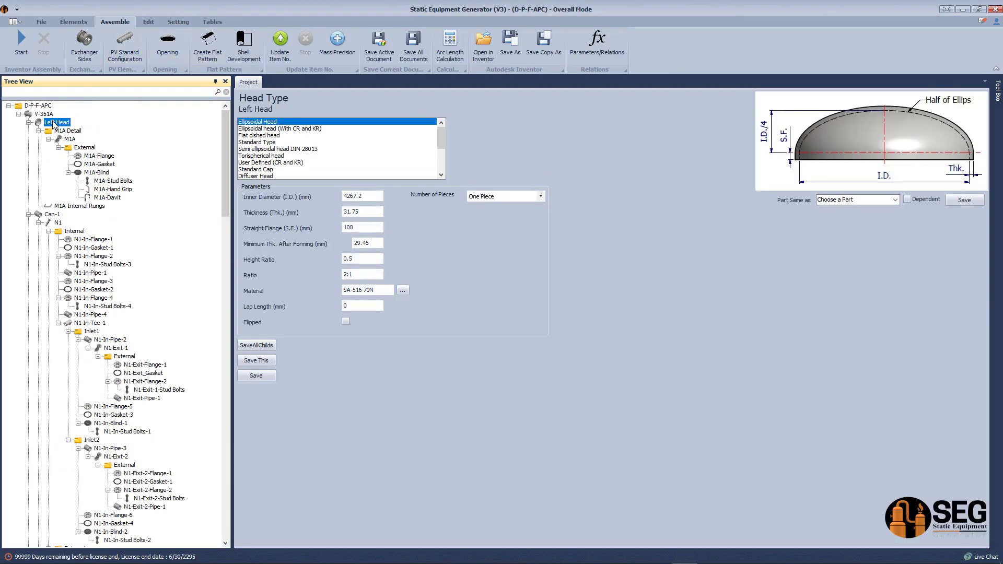
Review the M1A-Davit and M1A-Internal Rungs settings, narrowing the tree pane to widen the form.
left_click(98, 198)
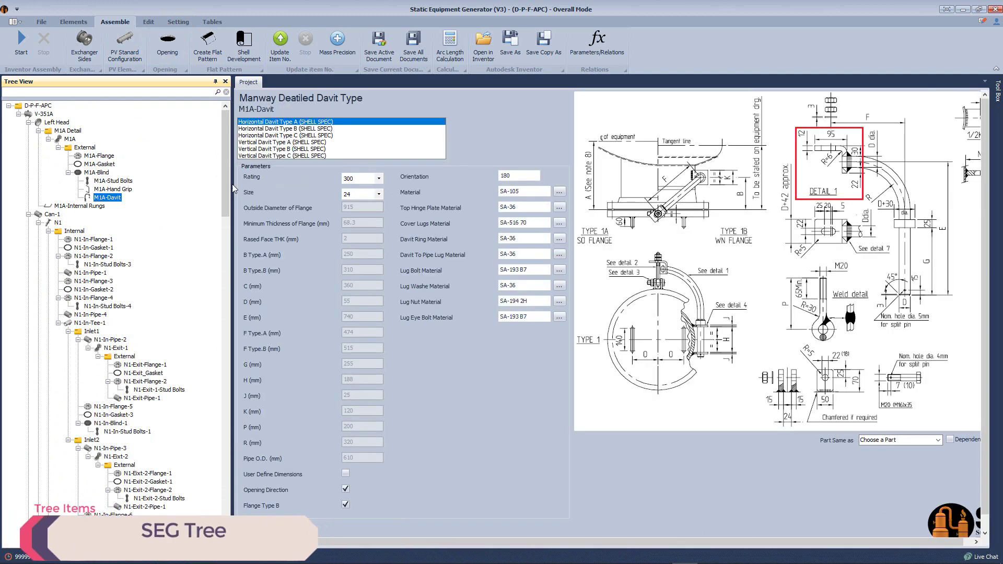
left_click_drag(232, 181, 178, 181)
left_click(79, 206)
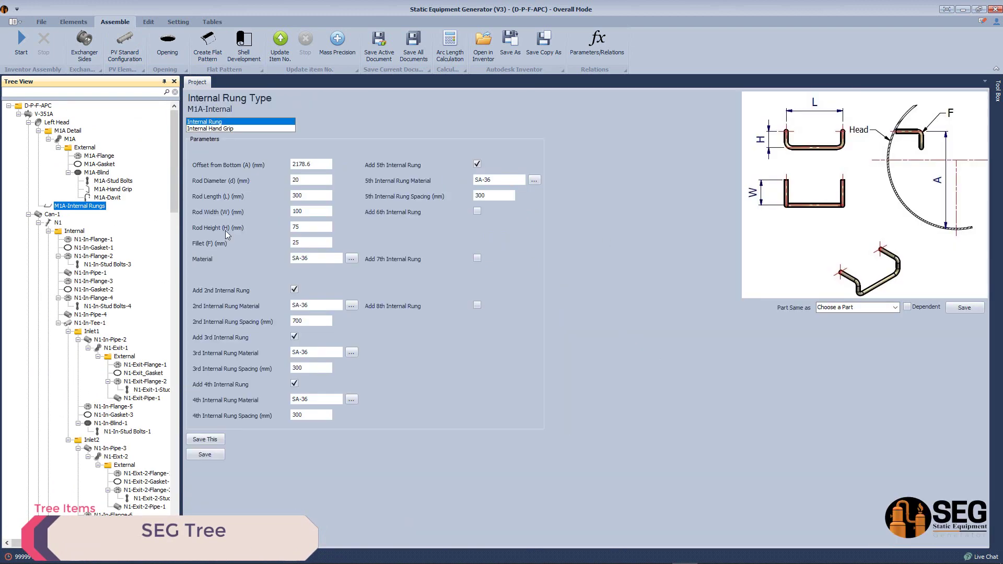
Load nozzle N1's parameters, answering the Reset Data prompt and widening the tree pane.
left_click(148, 22)
left_click(122, 47)
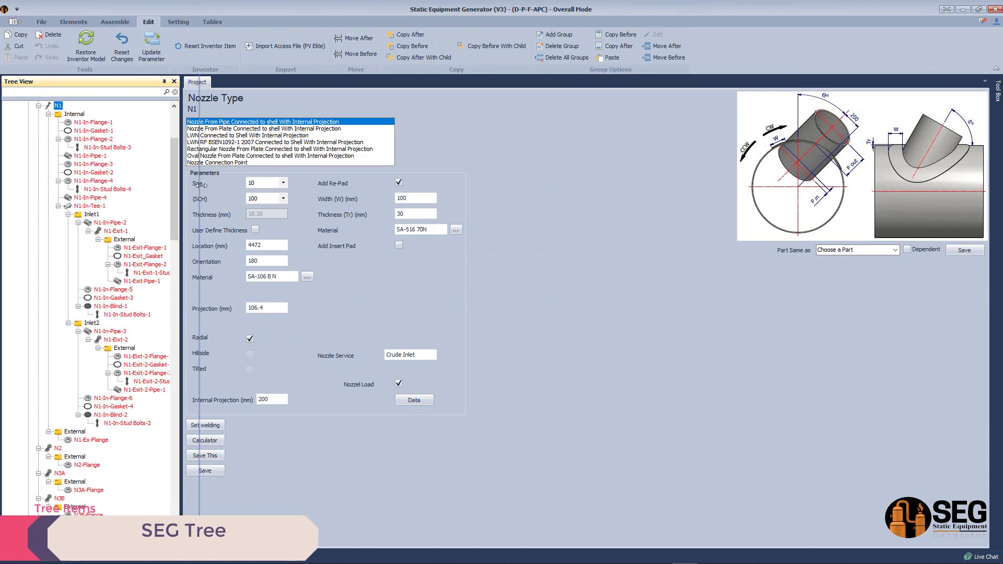
left_click_drag(200, 184, 201, 184)
left_click(111, 21)
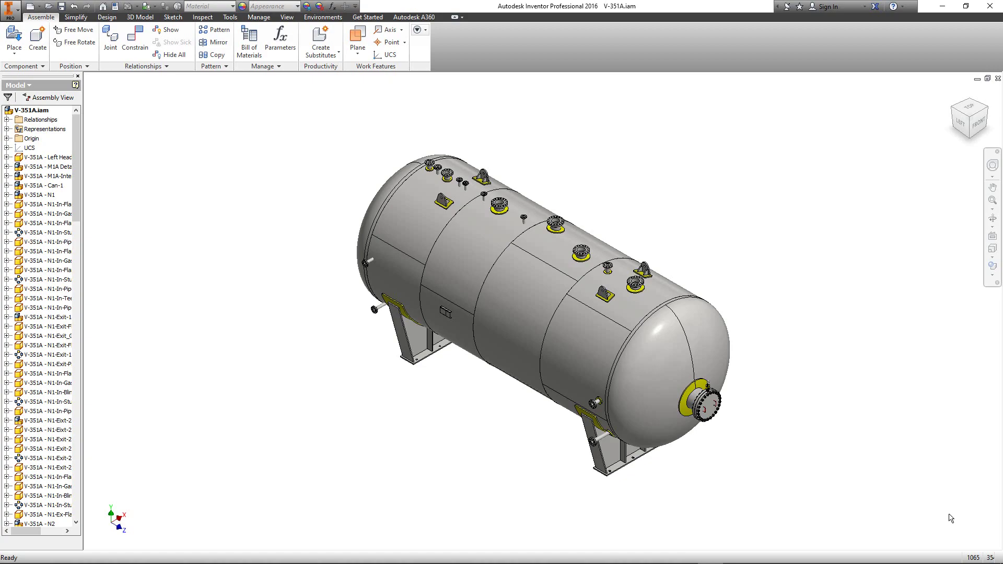
Free-orbit the vessel to show its back-left side.
left_click(993, 219)
mouse_move(575, 293)
left_mouse_down()
mouse_move(703, 328)
mouse_move(601, 351)
mouse_move(551, 352)
mouse_move(293, 217)
left_mouse_up()
right_click(293, 217)
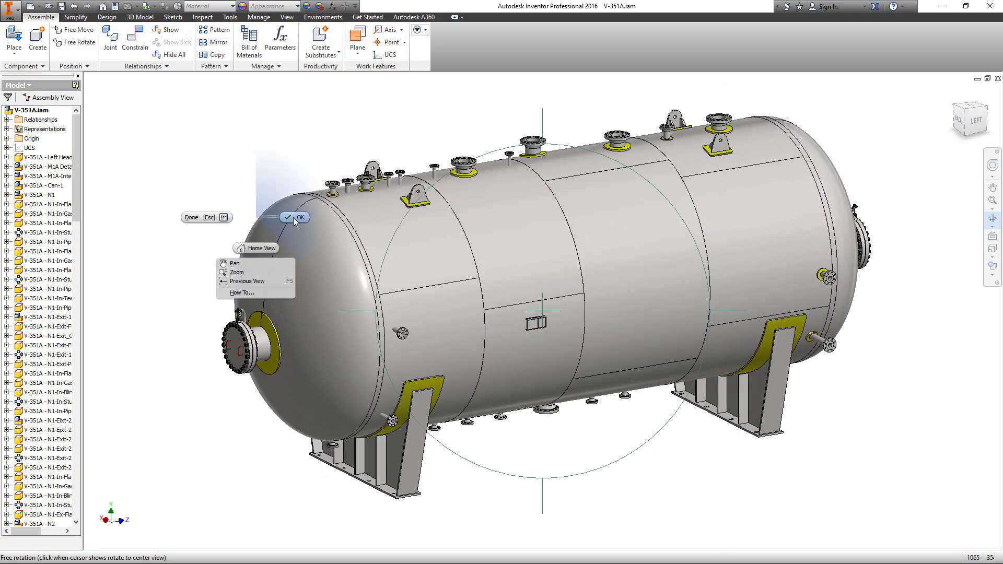
left_click(236, 265)
Apply a Half Section View at the picked face with the default offset, then orbit into the interior.
left_click(287, 17)
left_click(386, 47)
left_click(403, 487)
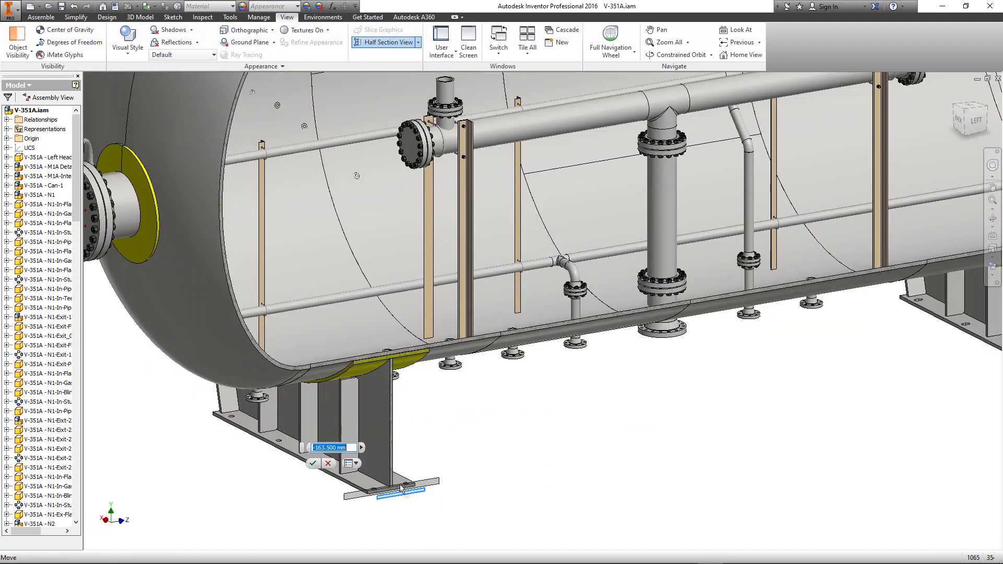
left_click(312, 462)
left_click(677, 55)
left_click_drag(575, 292, 514, 349)
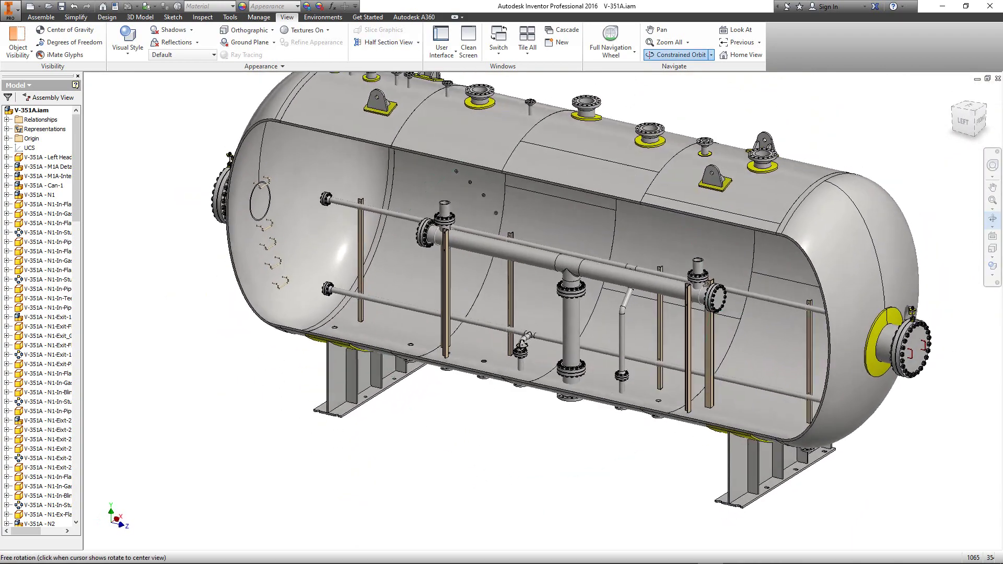